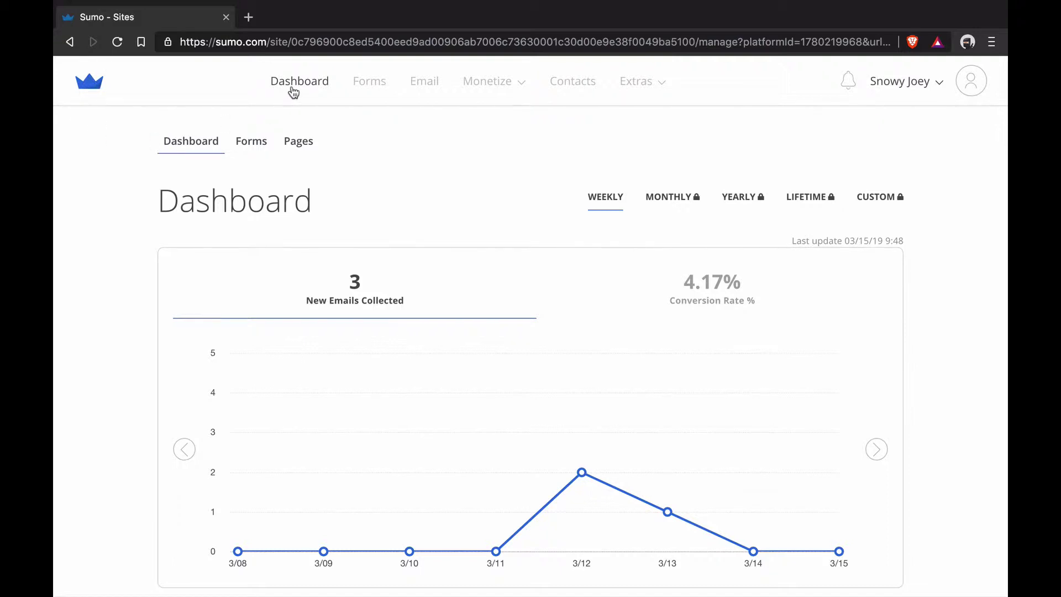
Switch the Dashboard chart to Conversion Rate % to plot the weekly 4.17% rate.
scroll(90, 293, down, 1)
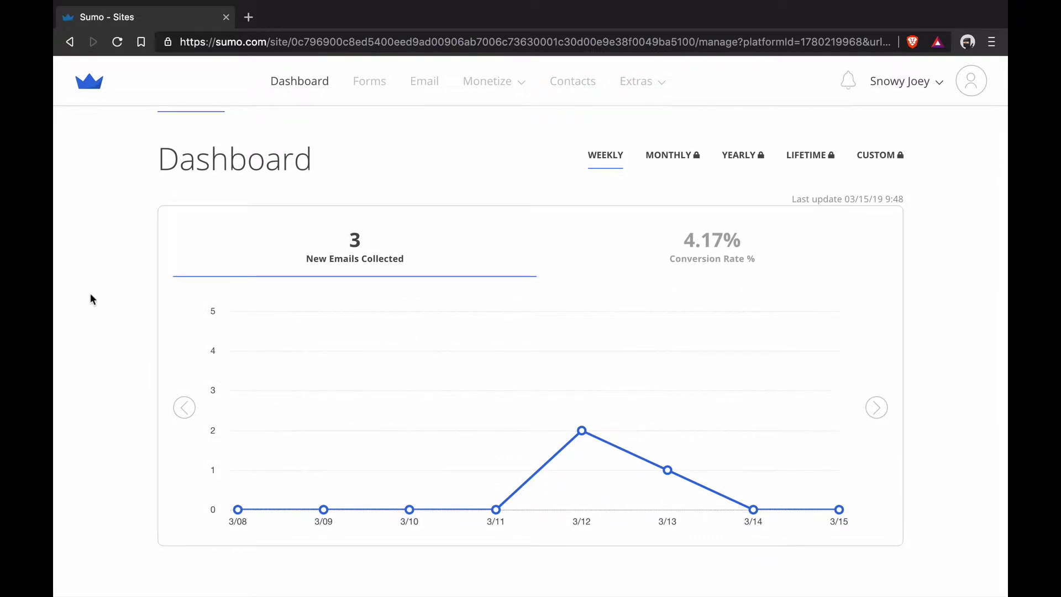
click(711, 255)
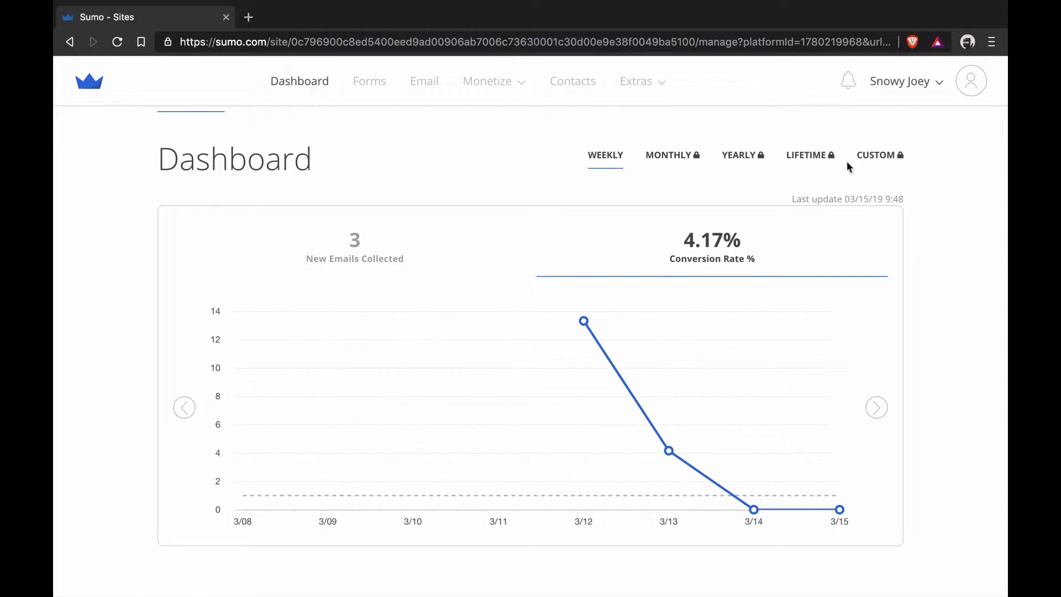
scroll(580, 192, up, 1)
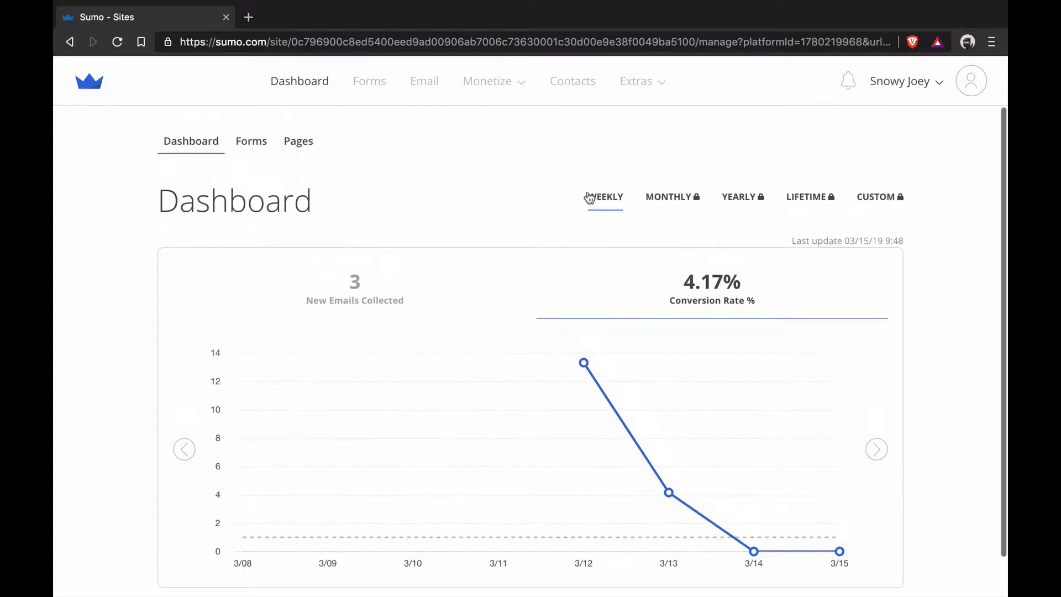
Switch to the Pages statistics and look through the Your Pages table.
click(248, 148)
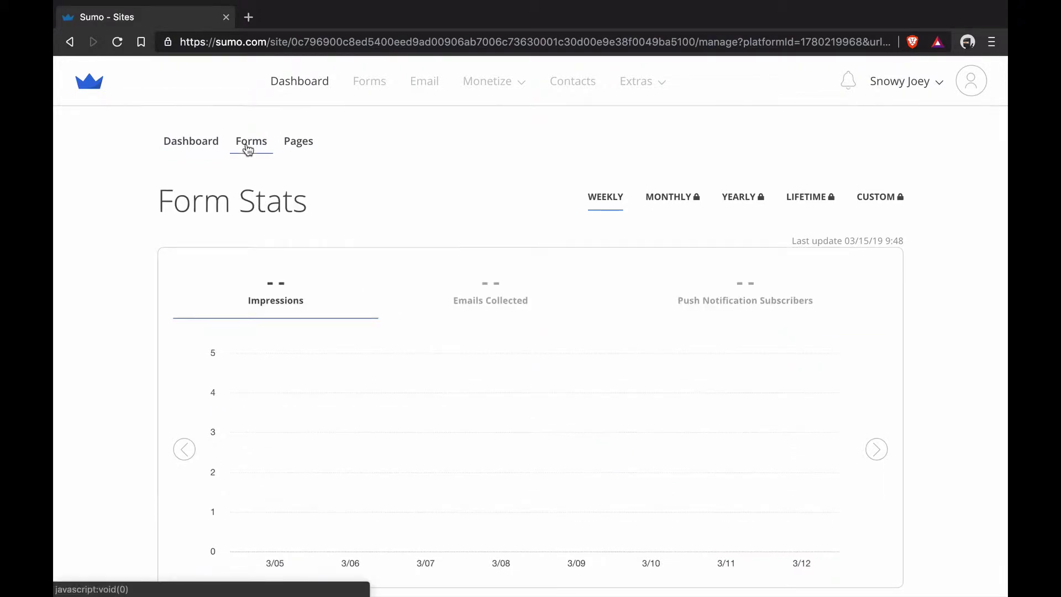
click(299, 143)
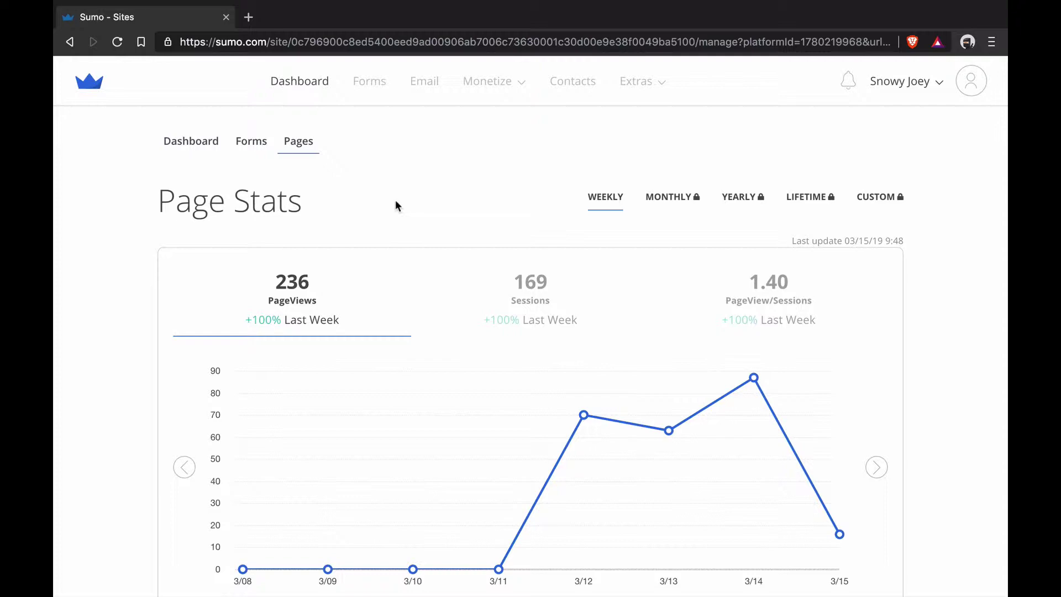
scroll(395, 206, down, 6)
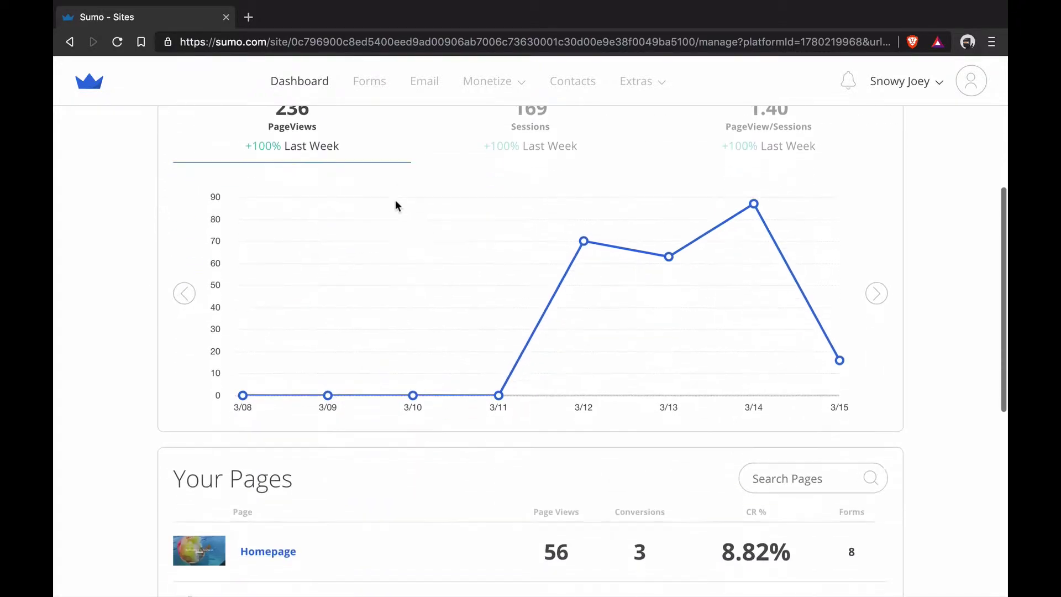
scroll(349, 345, up, 6)
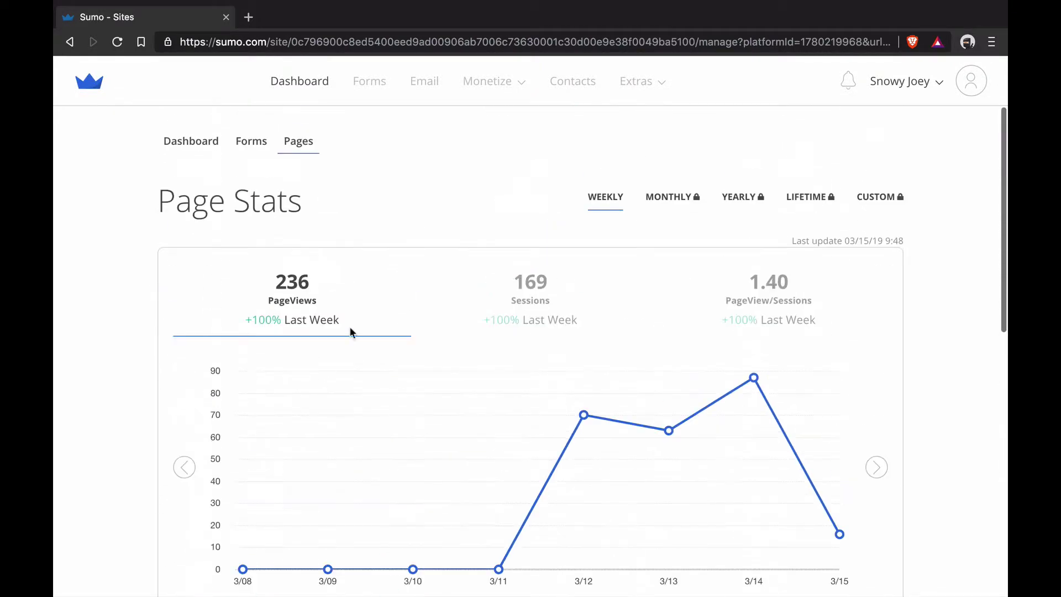
Return to Form Stats and scroll its table showing 72 weekly impressions.
click(252, 153)
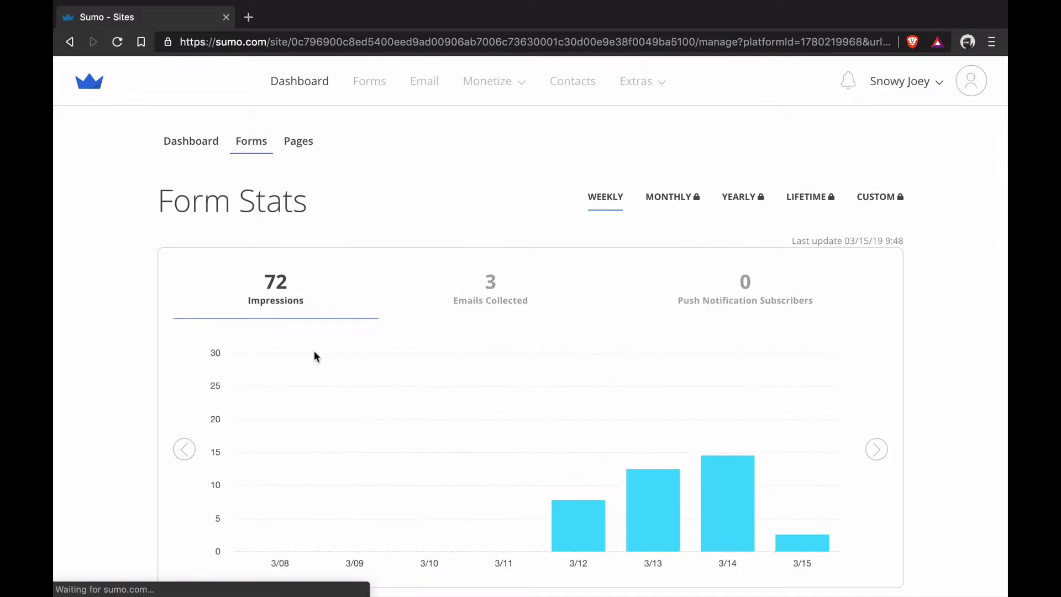
scroll(314, 350, down, 8)
scroll(496, 317, down, 4)
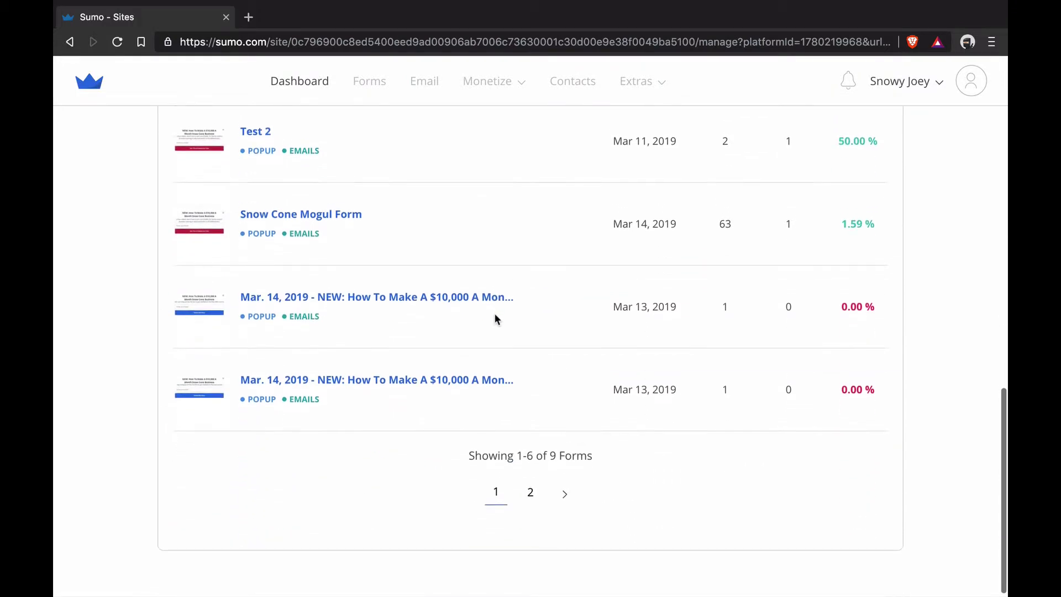
scroll(495, 317, up, 3)
scroll(494, 313, up, 9)
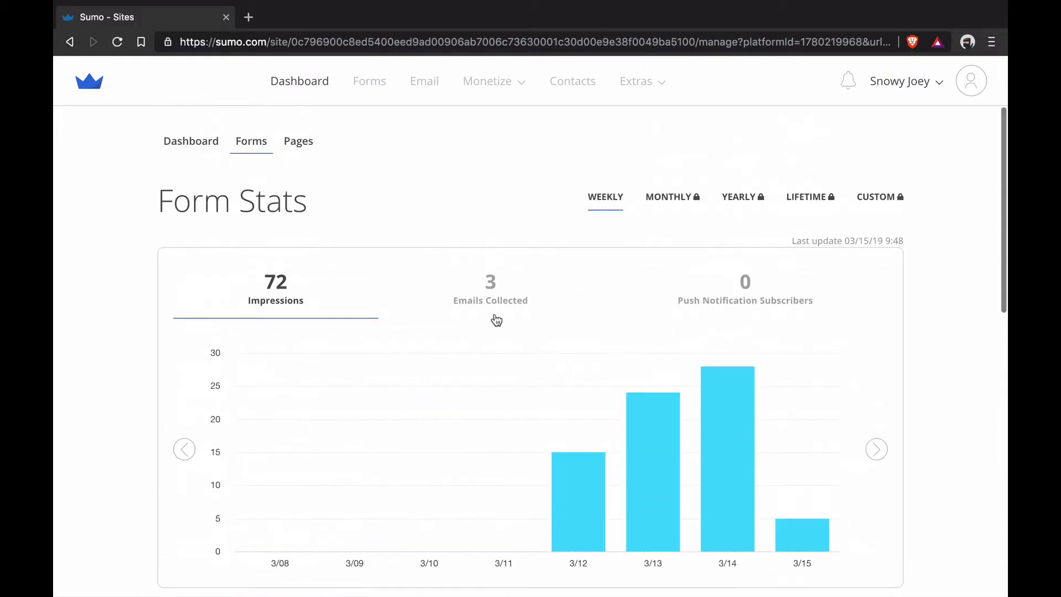
Go to the Forms section and view its Tests list, which has no A/B tests yet.
click(378, 82)
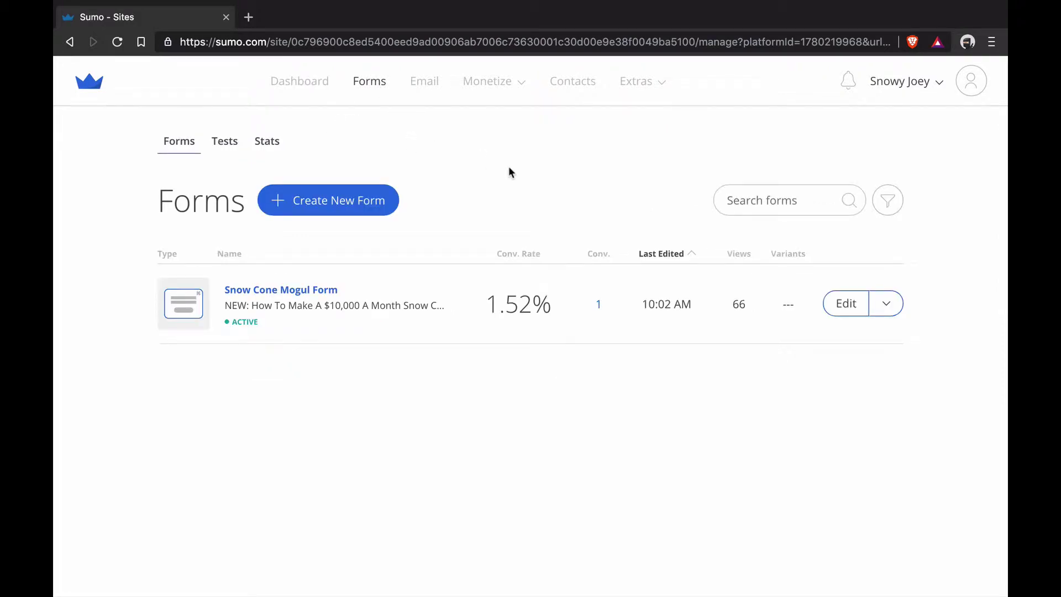
click(326, 212)
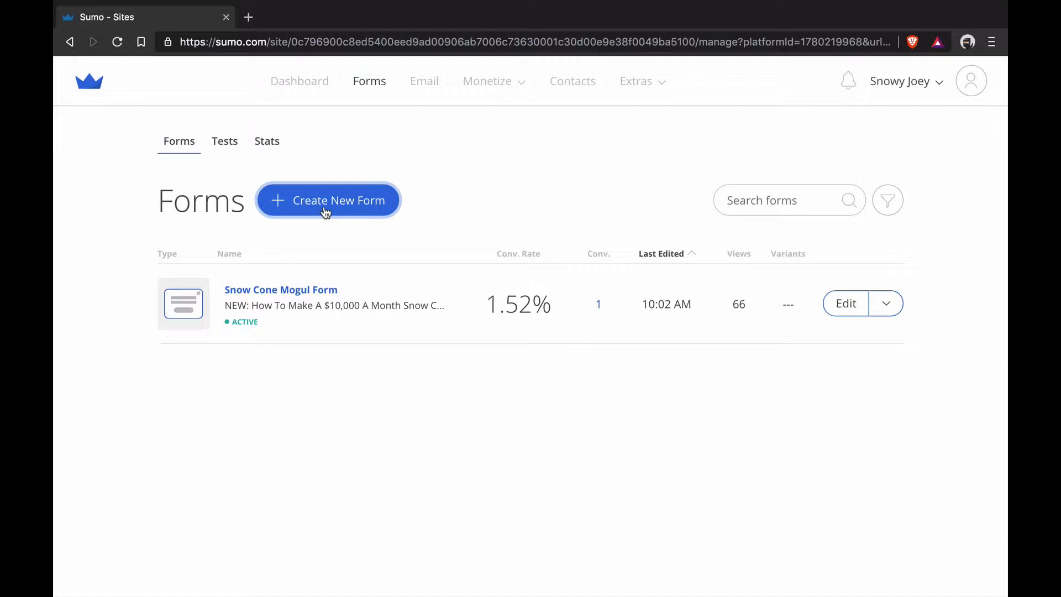
click(232, 146)
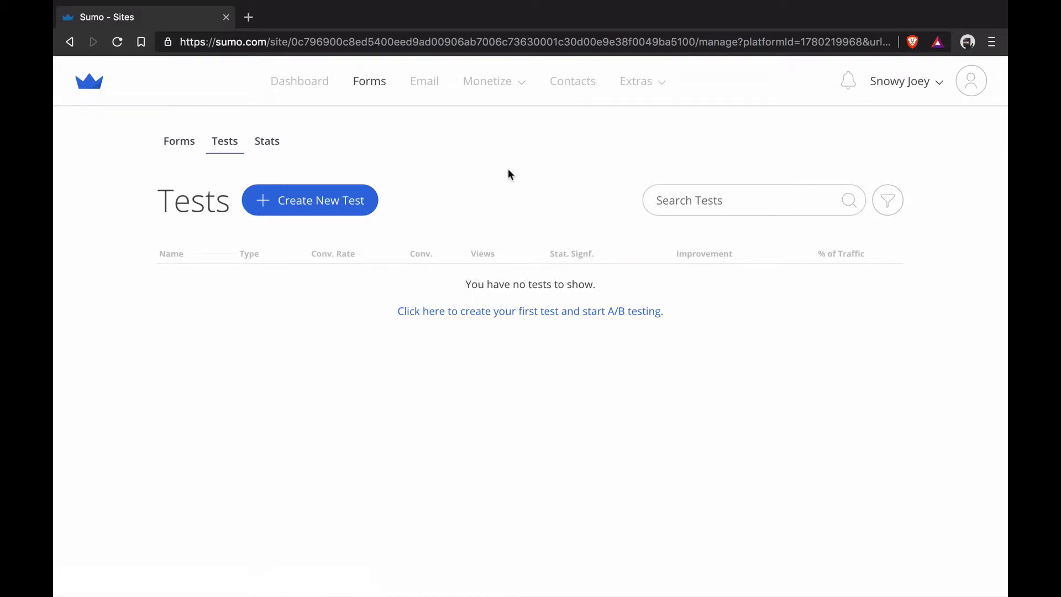
click(338, 205)
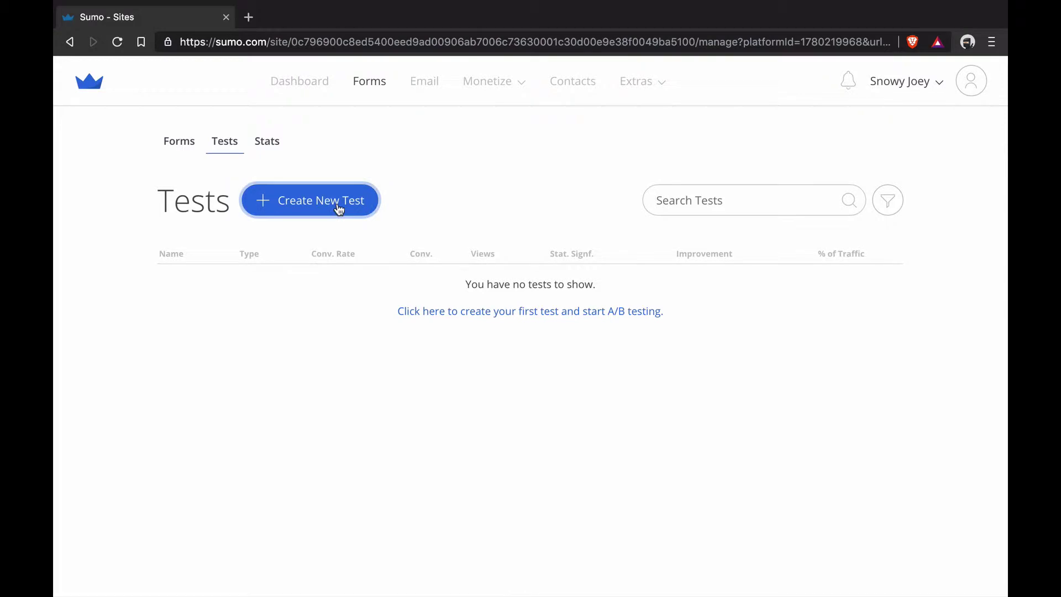
Open the overall form stats and check the reporting periods, keeping This Week.
click(273, 143)
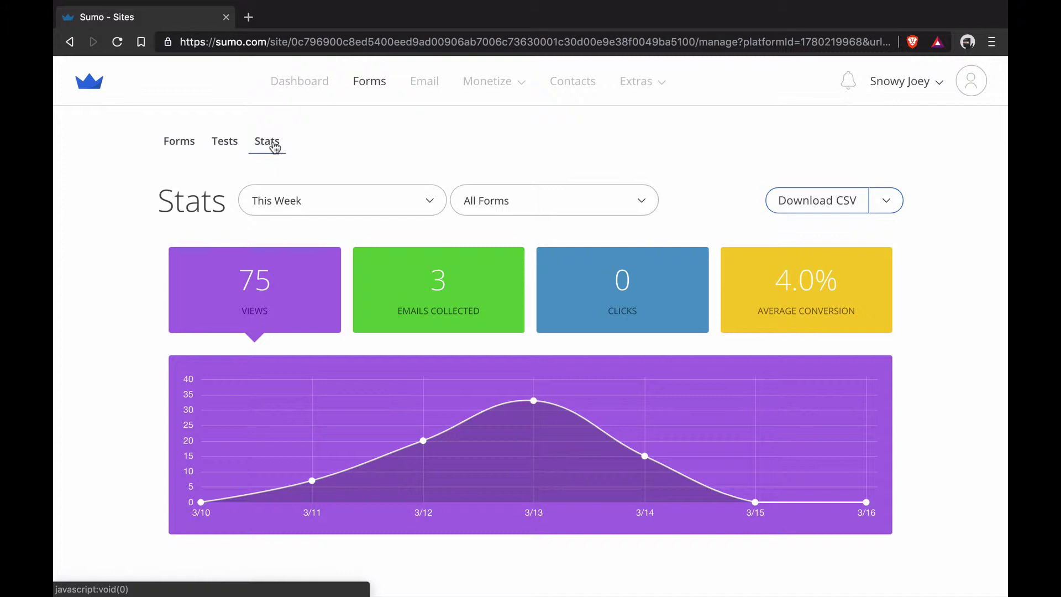
click(353, 212)
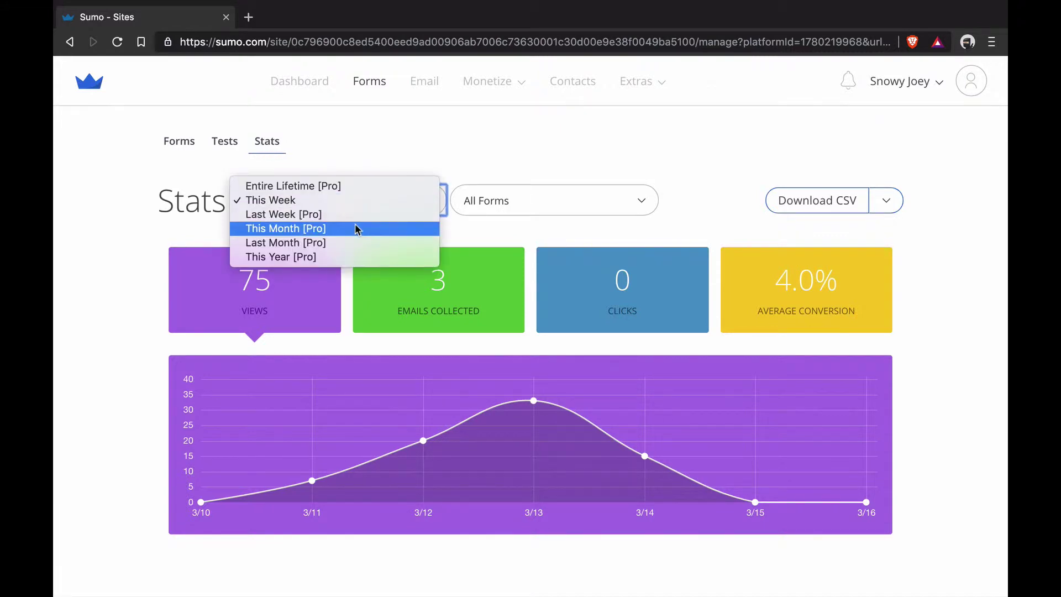
click(133, 253)
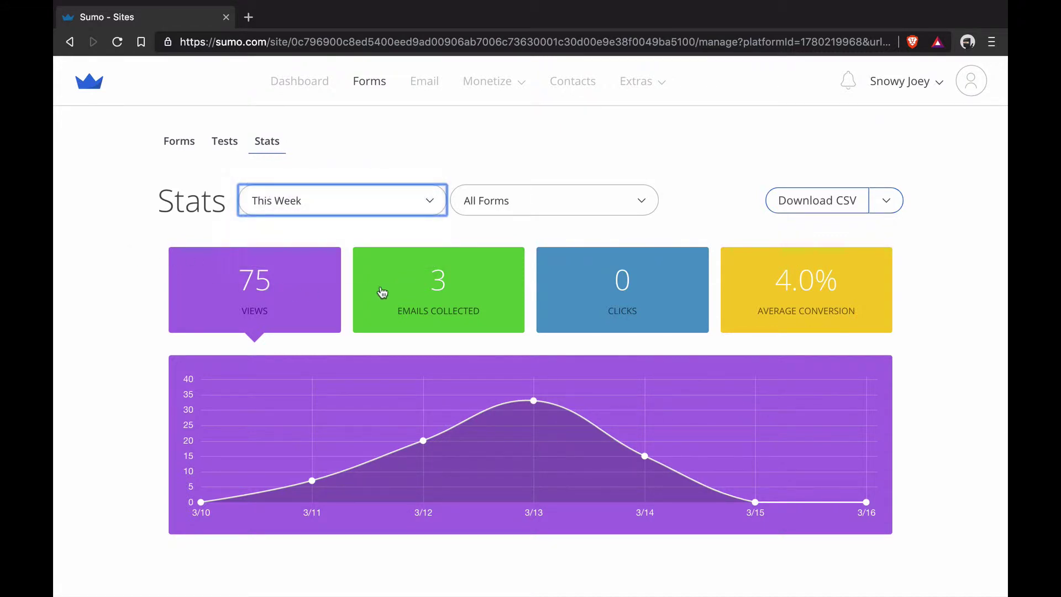
Chart the 3 emails collected instead of 75 views, and check the CSV download options without downloading.
click(381, 292)
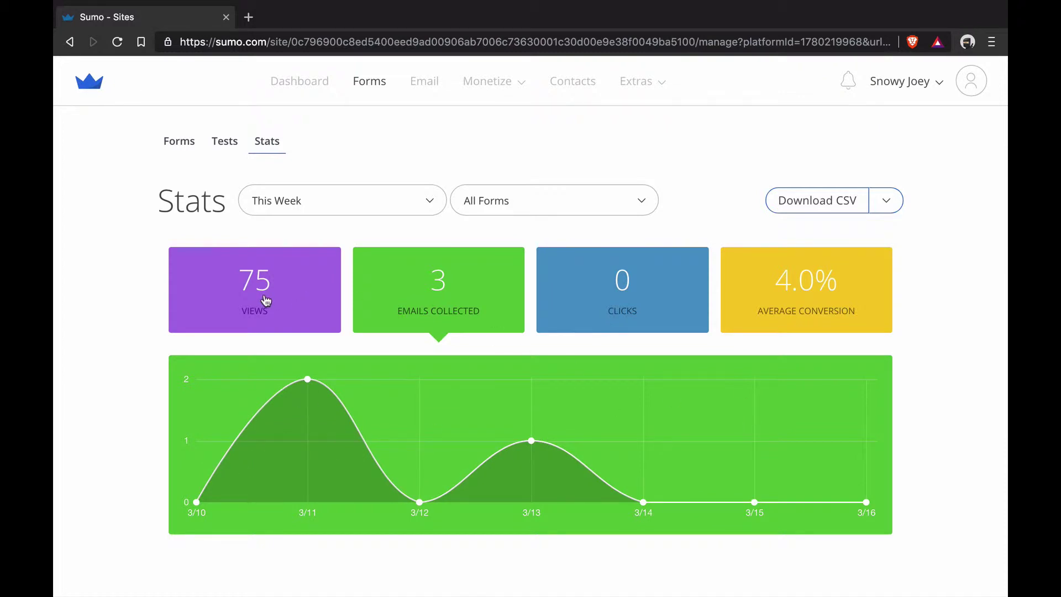
click(884, 205)
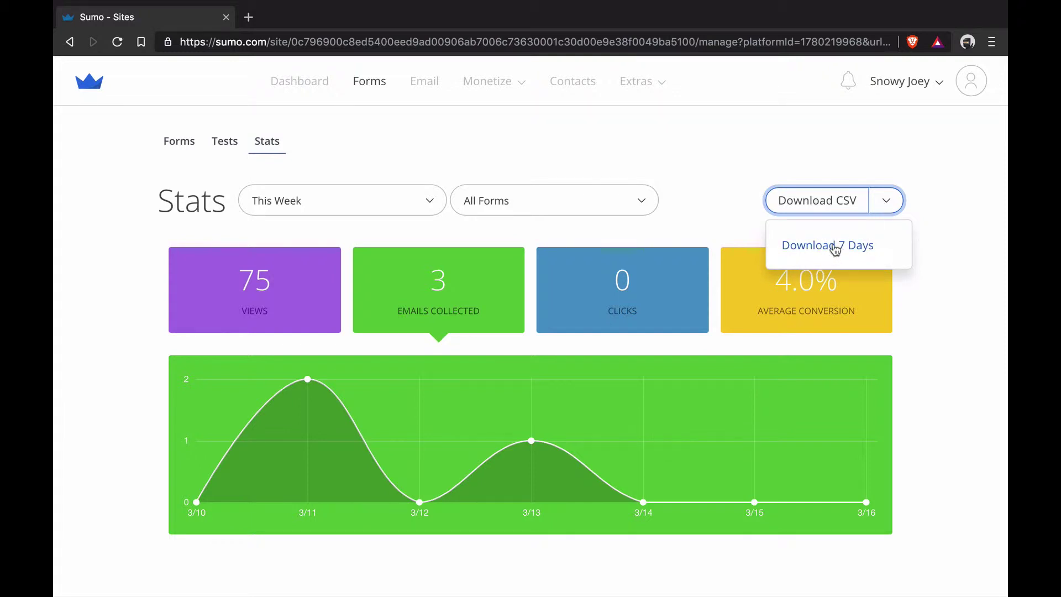
click(934, 237)
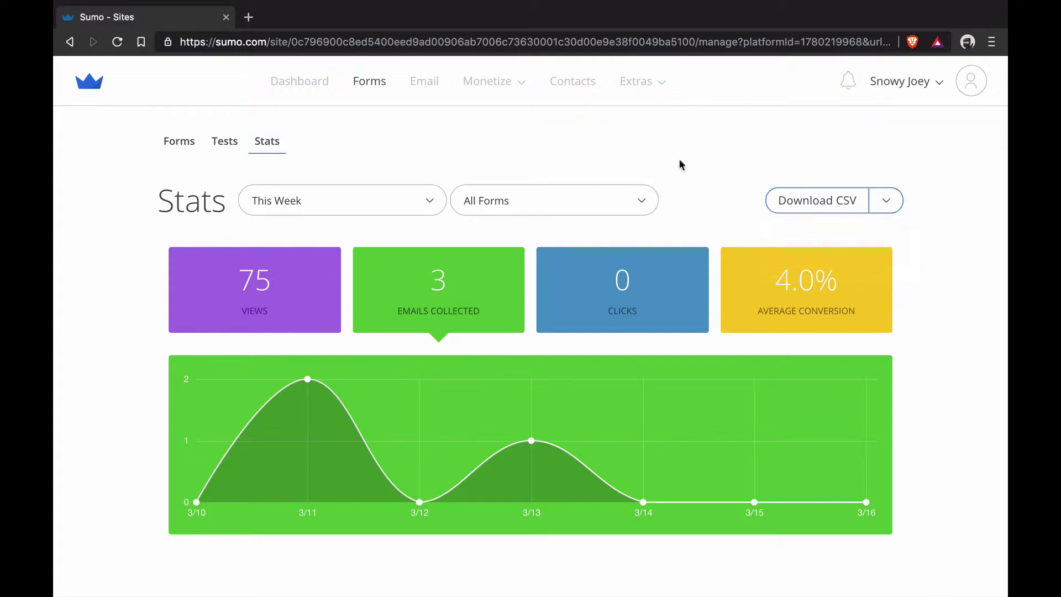
In Email, view the Automations list containing the Snow Cone Moguls automation.
click(419, 85)
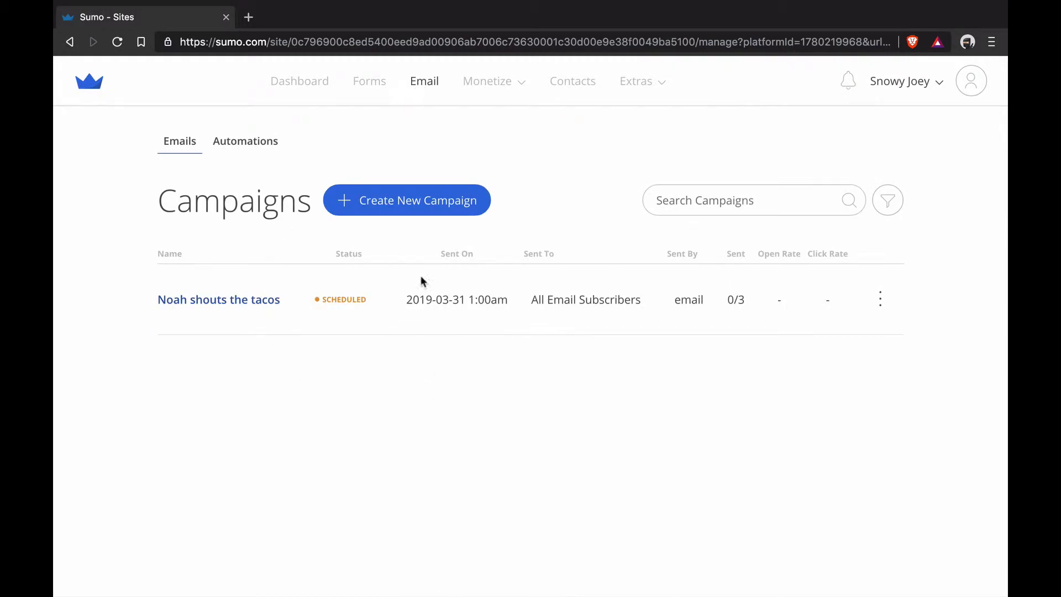
click(411, 202)
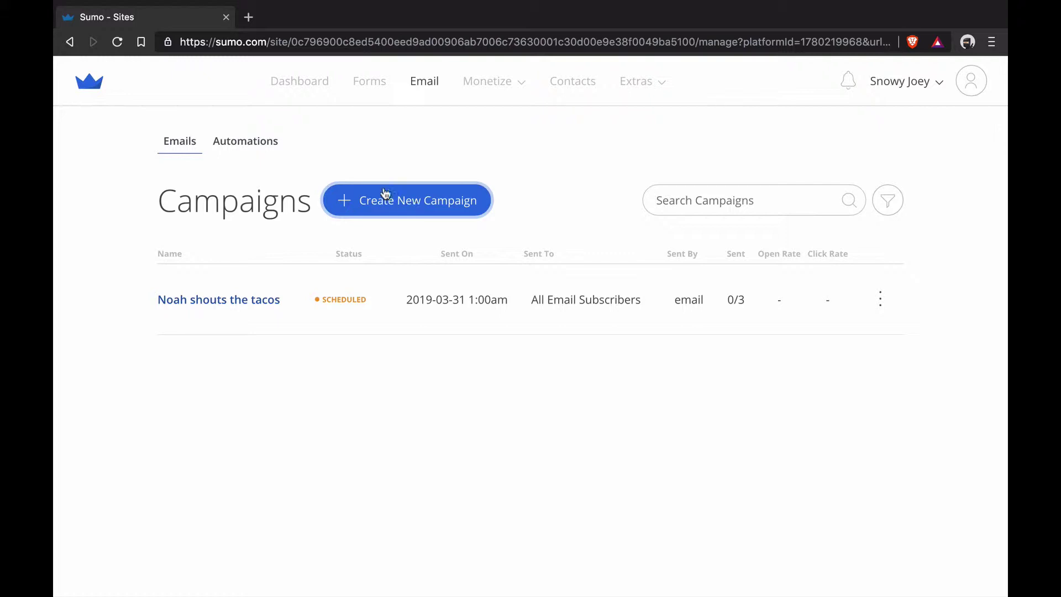
click(252, 141)
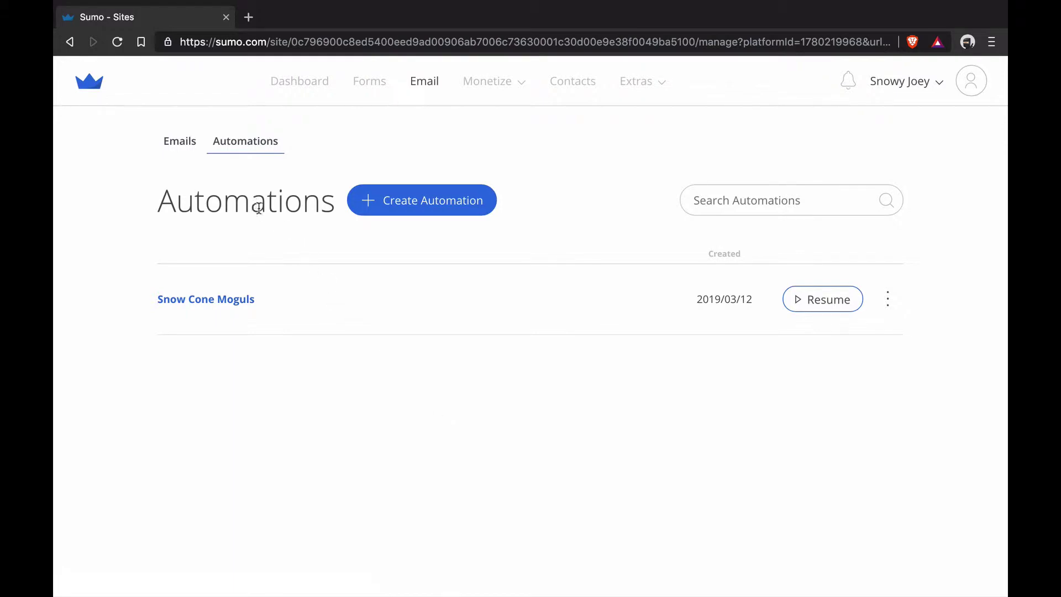
click(400, 202)
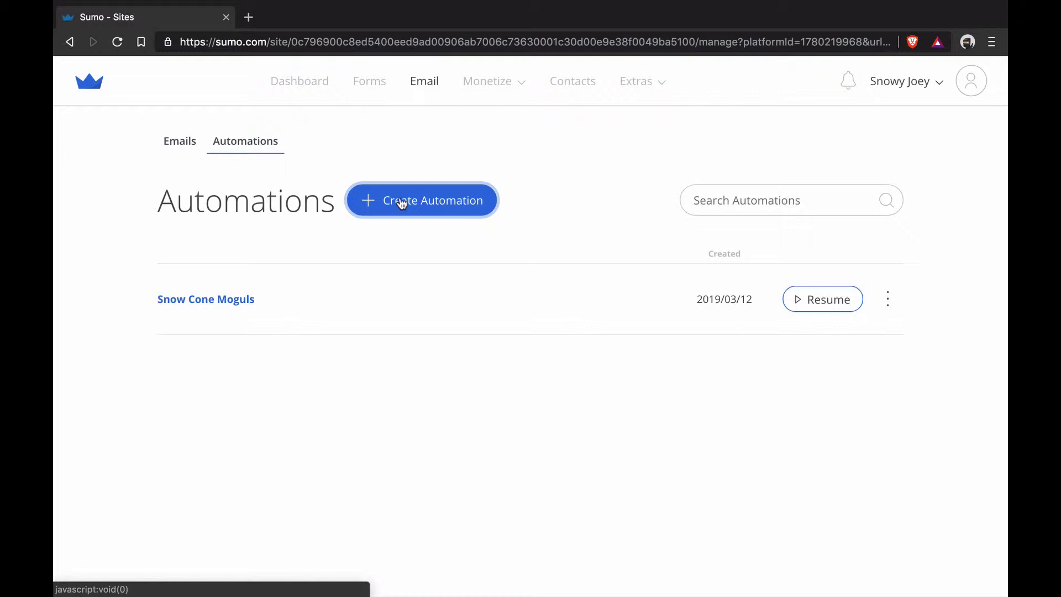
Open Monetize > Discounts, which has no discount campaigns, and try Create Discount.
mouse_move(489, 89)
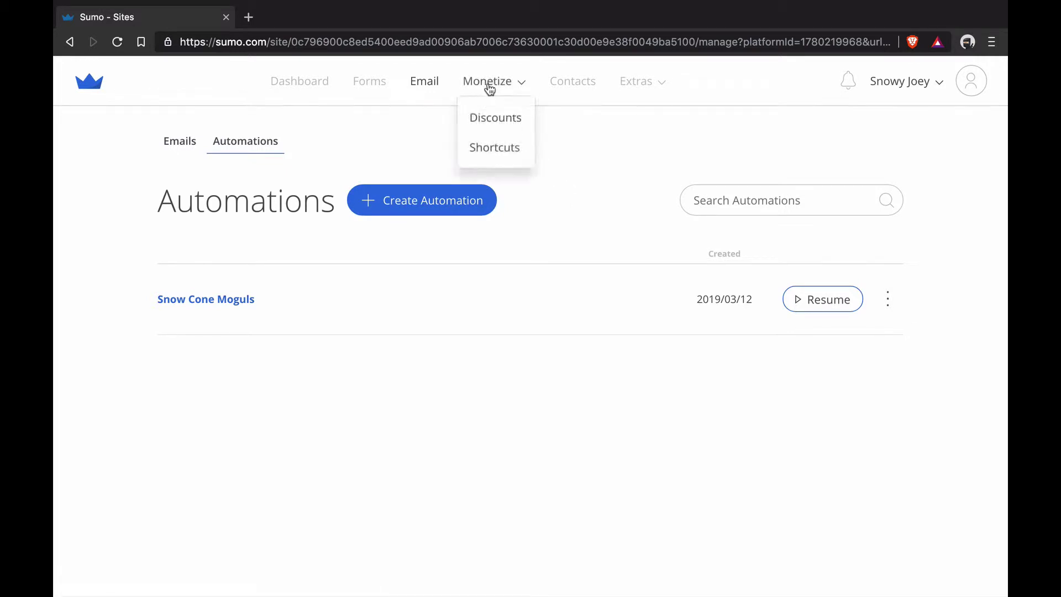
click(492, 120)
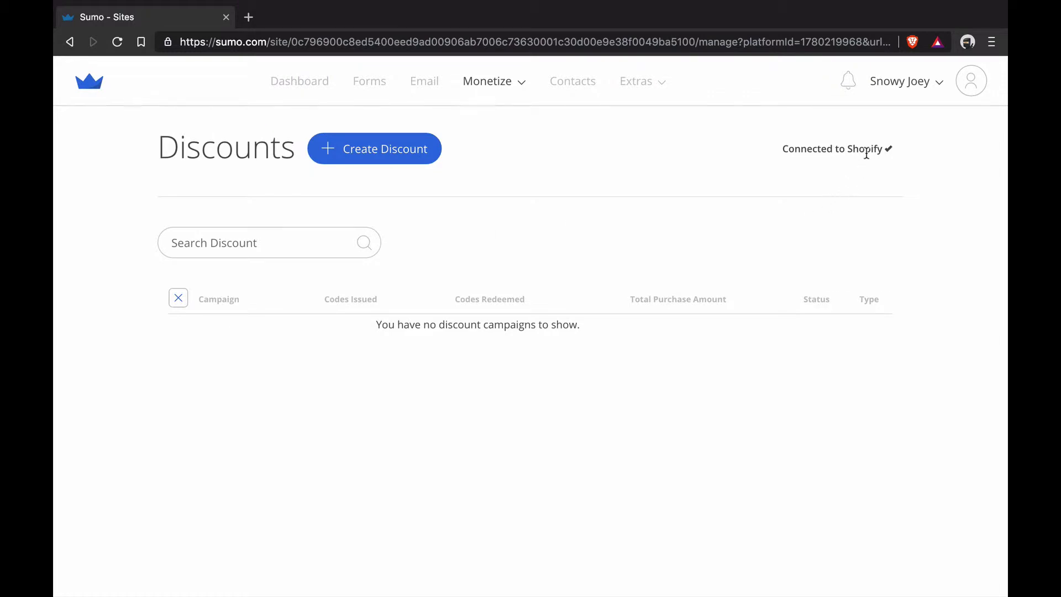
click(373, 154)
From Monetize > Shortcuts, start a new Reduce Cart Abandonment shortcut.
click(515, 93)
click(513, 158)
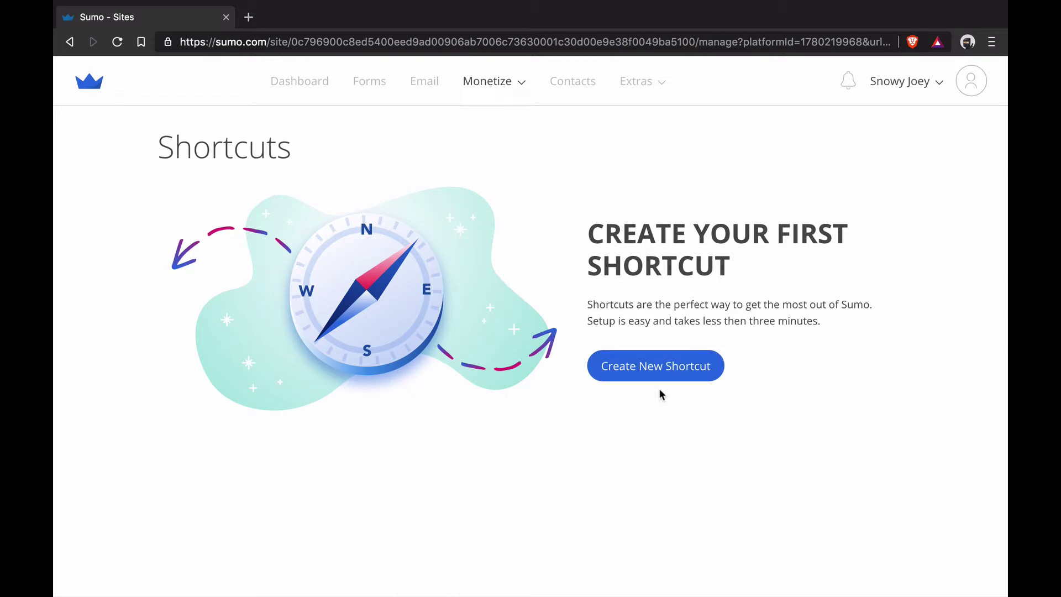
click(662, 367)
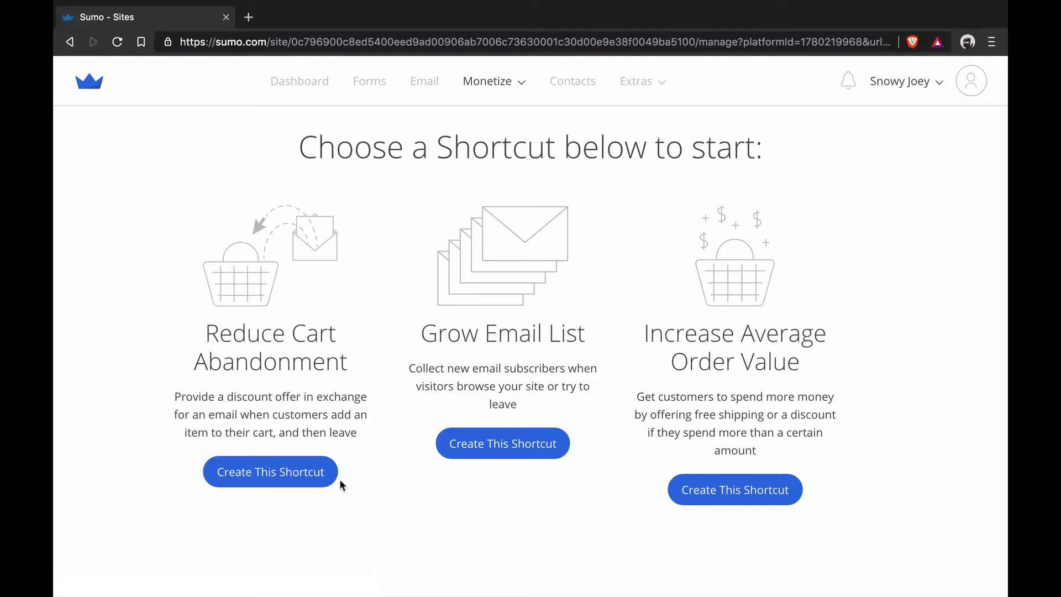
click(293, 477)
Open Contacts and view the Groups tab listing Snow Cone Moguls with 0 contacts.
click(584, 89)
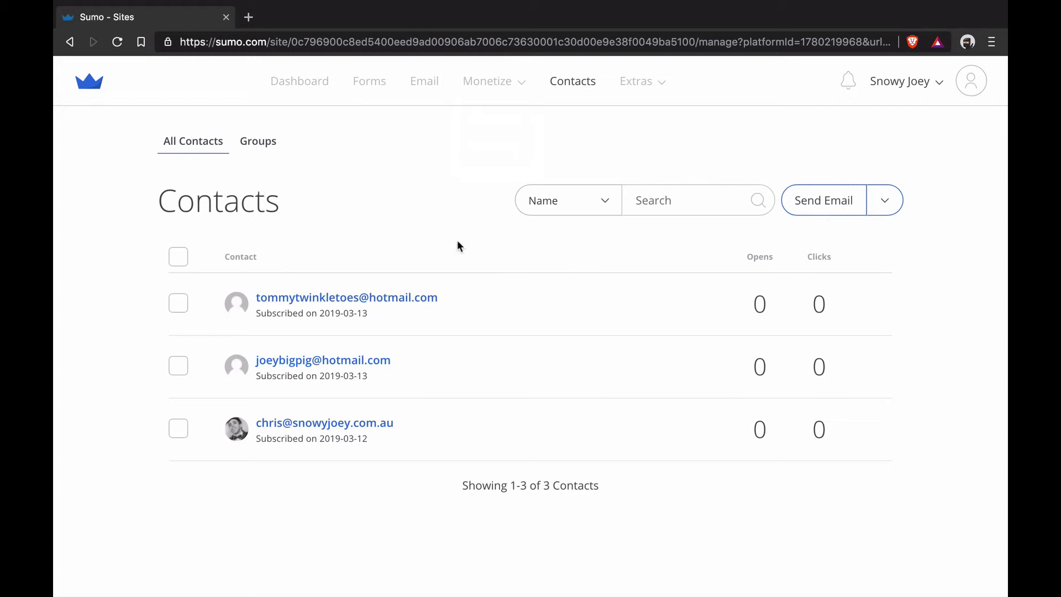
click(265, 155)
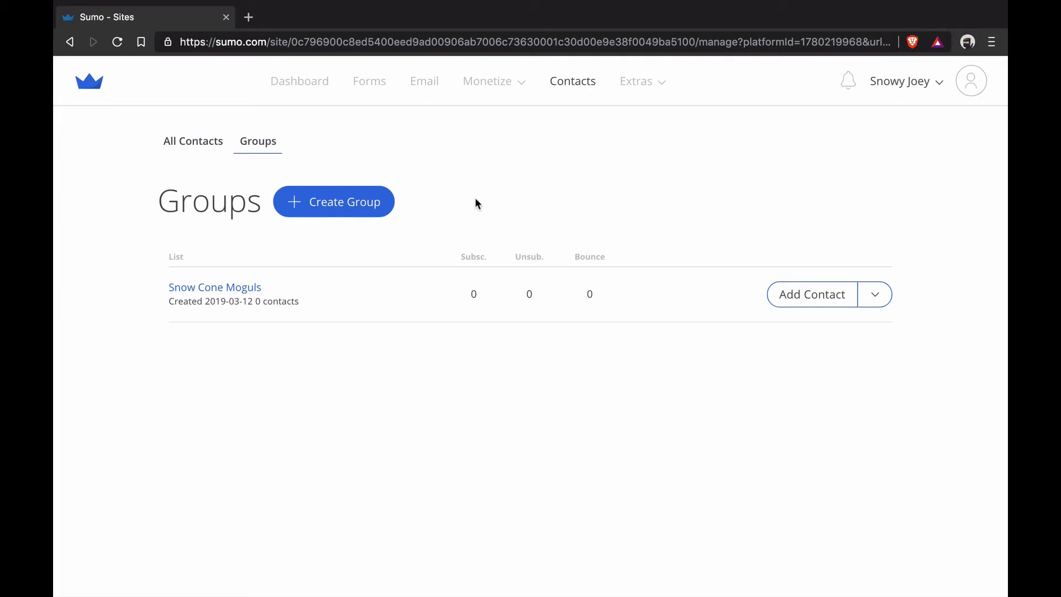
Return to the Email Campaigns list and show the Extras menu's Share, Image Sharer and Google Analytics.
click(430, 82)
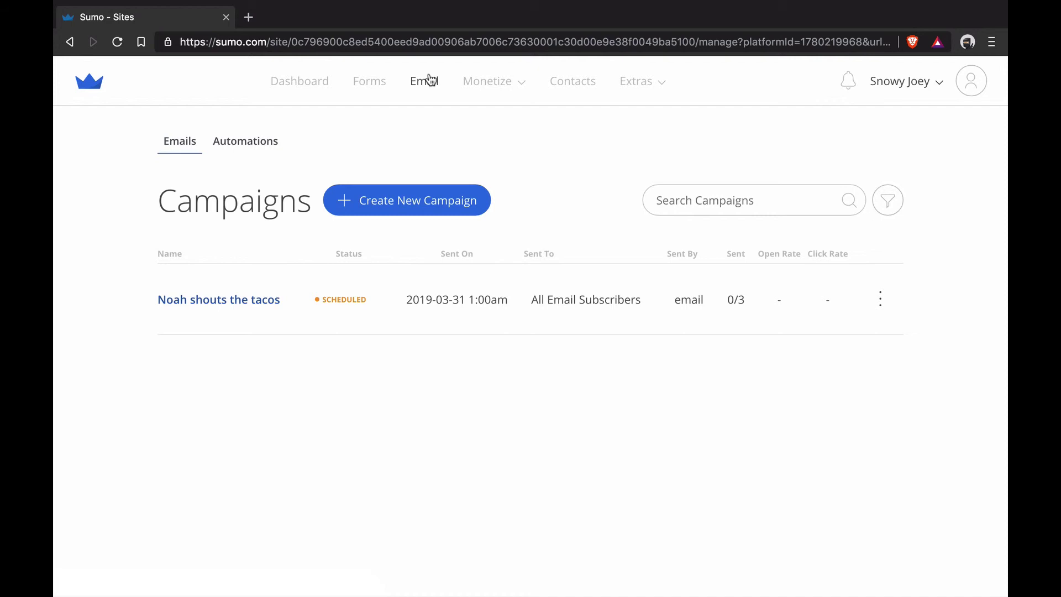
mouse_move(648, 86)
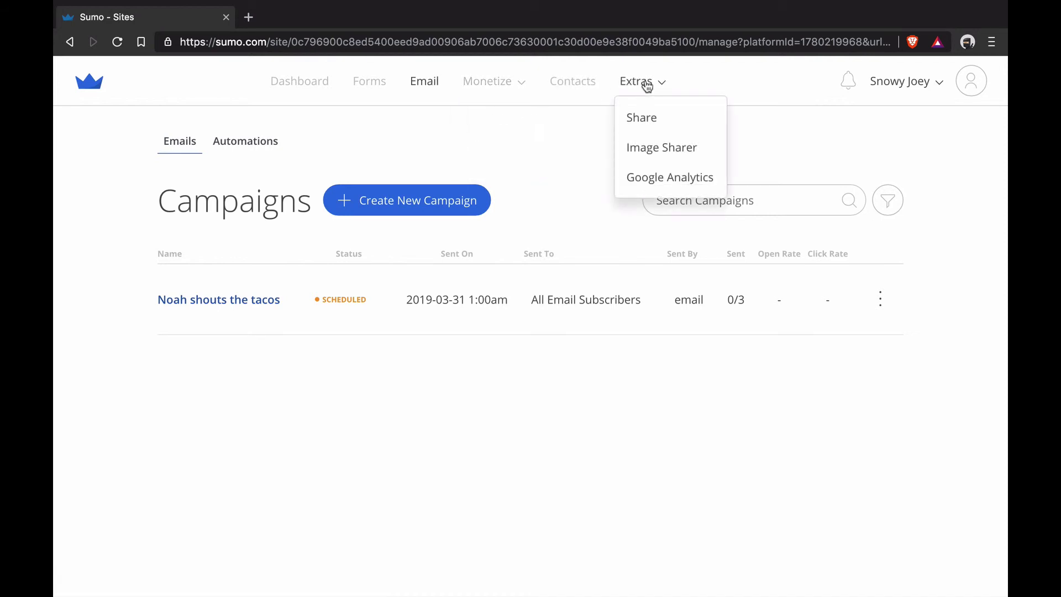